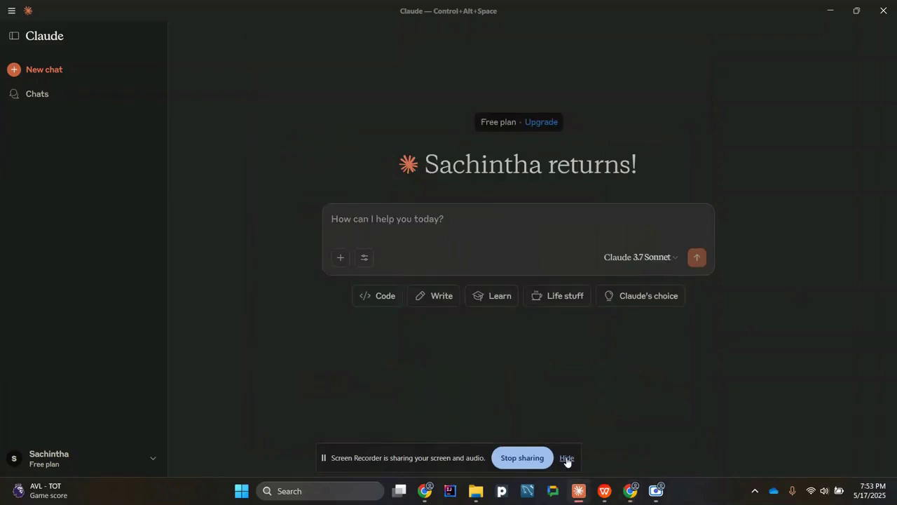
Step: Hide the Screen Recorder sharing bar, leaving Claude's empty new-chat screen visible
left_click(567, 459)
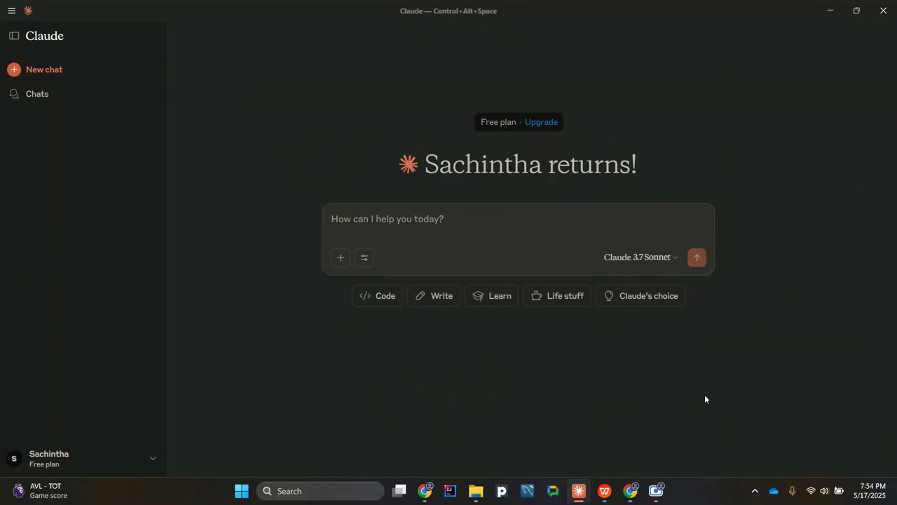
left_click(364, 257)
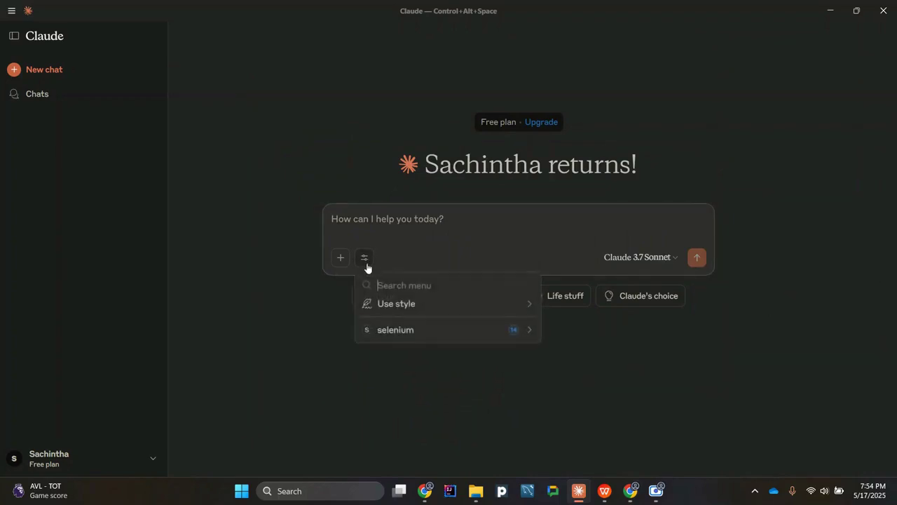
left_click(410, 335)
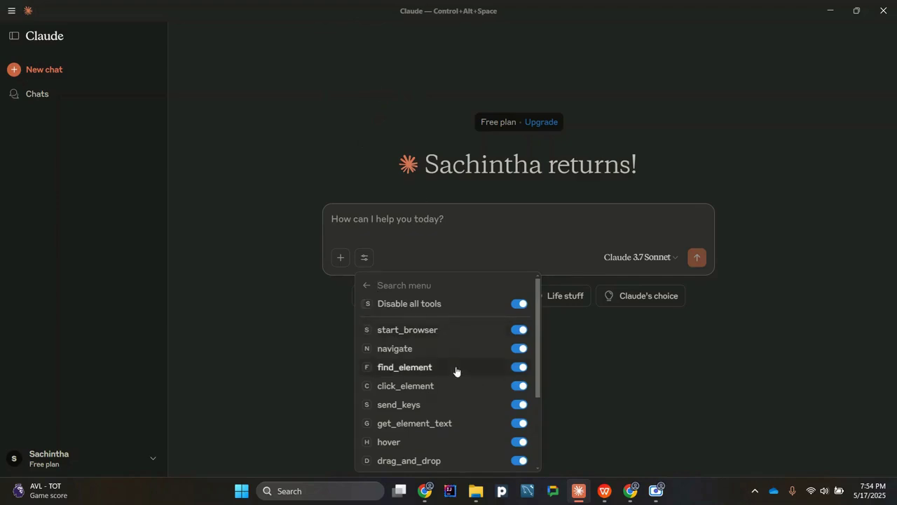
Step: Close Claude's tools list and bring the OrangeHRM browser window up maximized
left_click(608, 380)
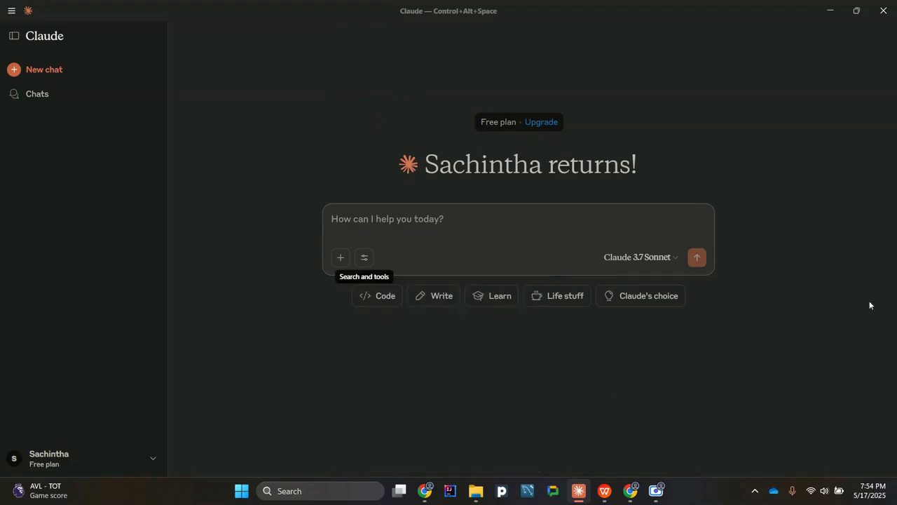
key("alt+Tab")
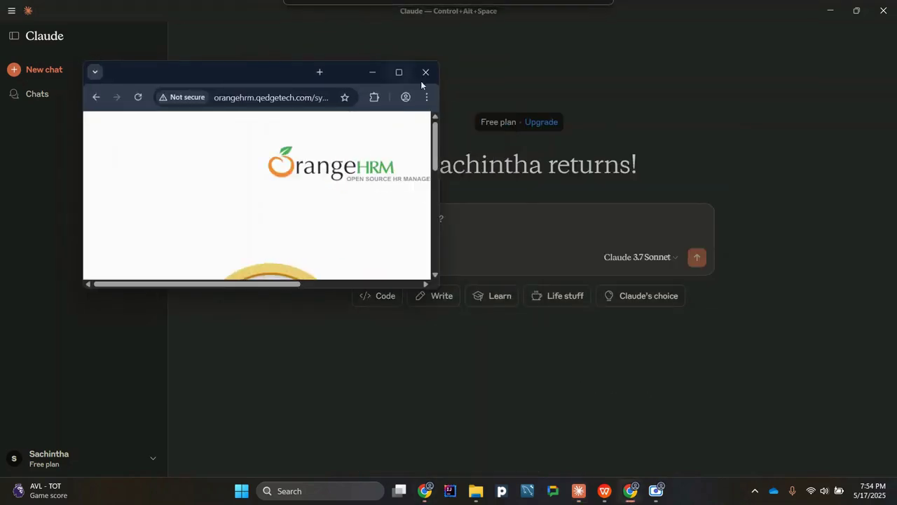
double_click(388, 79)
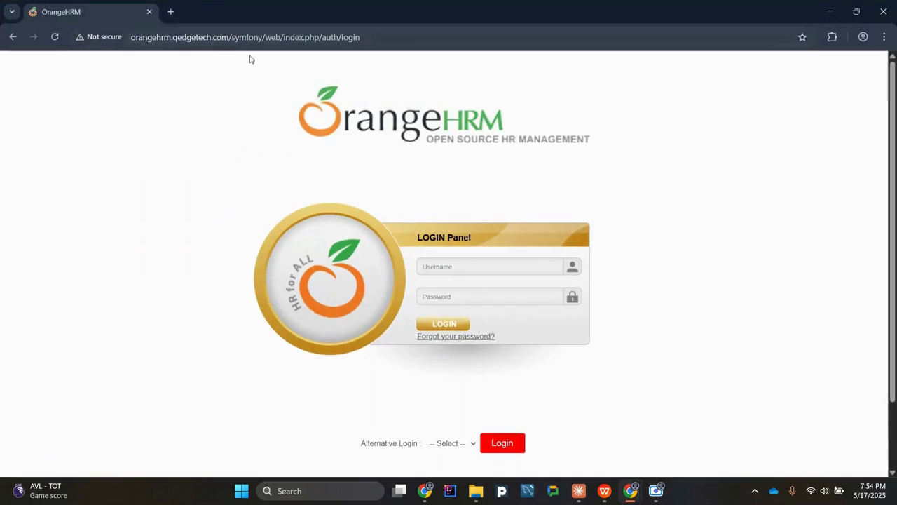
Step: Log in to OrangeHRM as Admin with a wrong password and select the Invalid credentials error
left_click(456, 264)
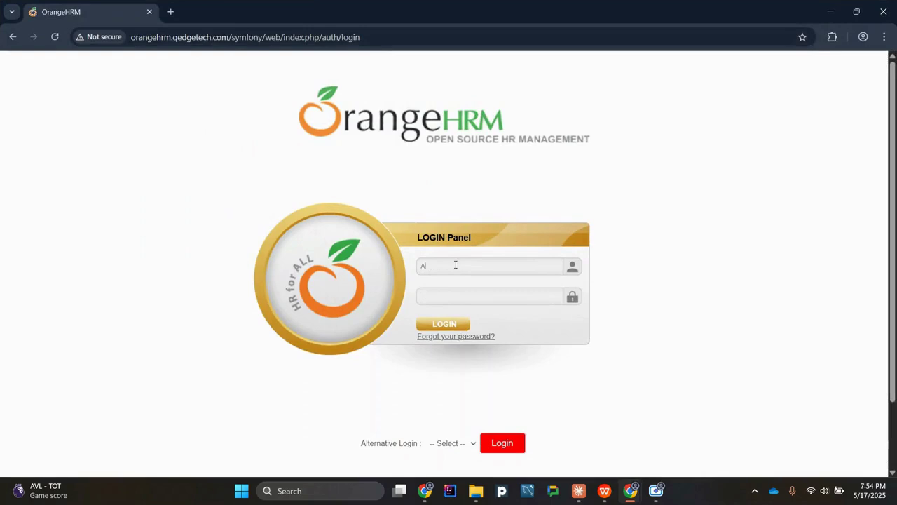
type("Admin")
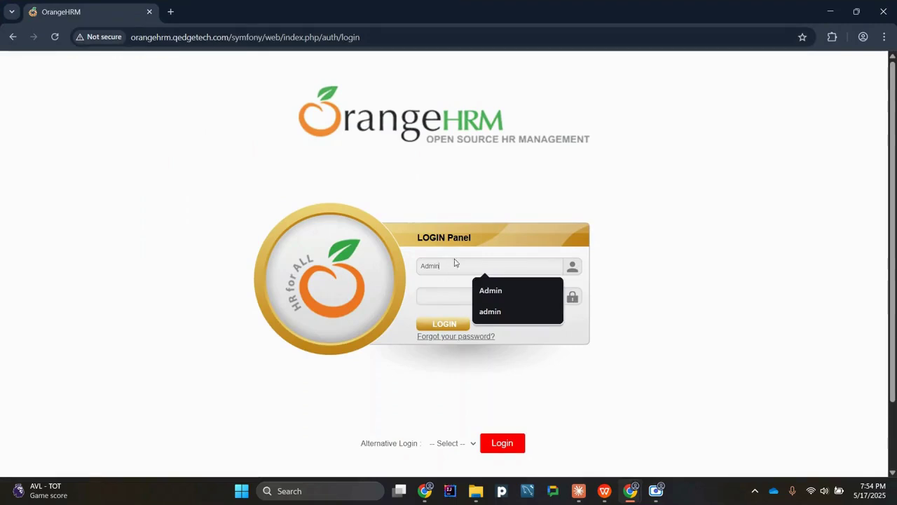
left_click(433, 293)
type("adm")
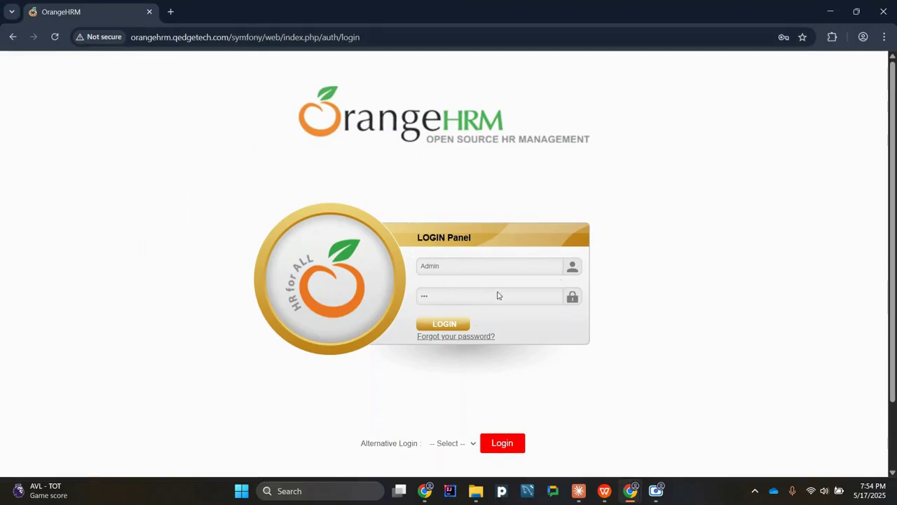
left_click(439, 325)
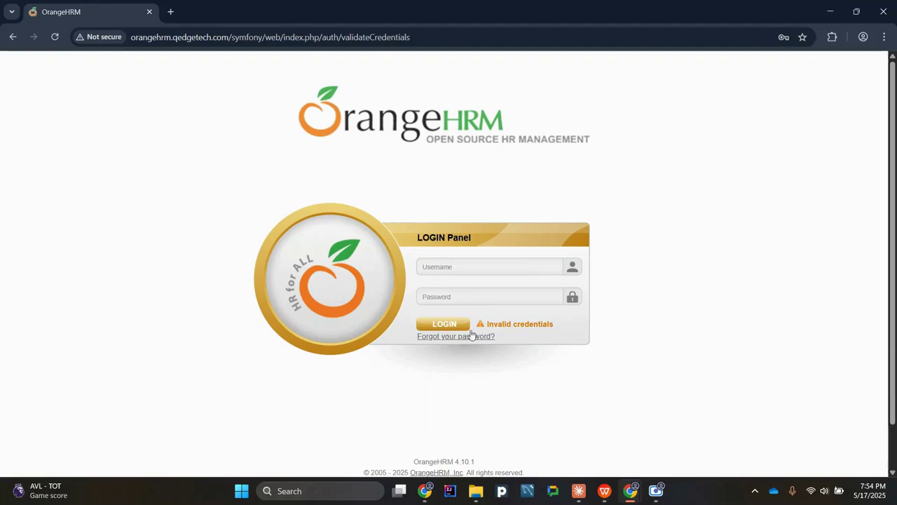
left_click_drag(486, 326, 544, 342)
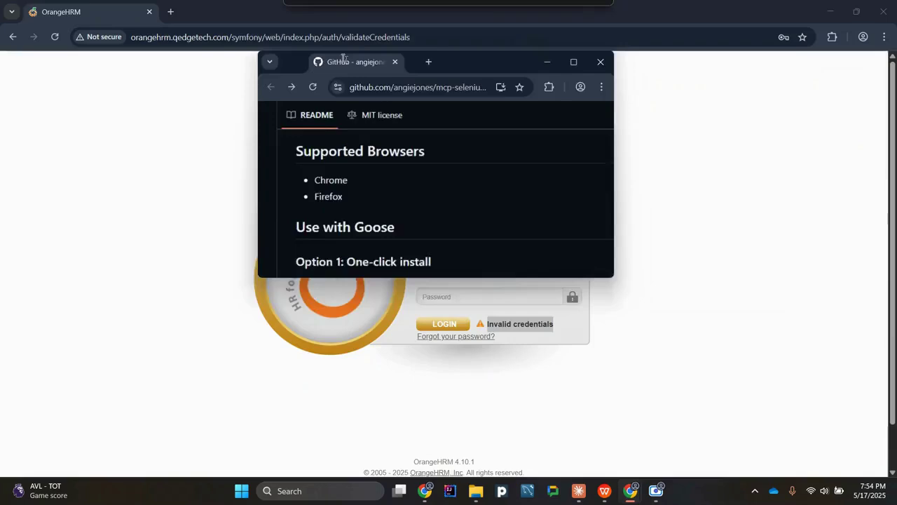
Step: Dock the mcp-selenium GitHub page as a tab beside OrangeHRM and scroll its README
left_click_drag(319, 54, 232, 12)
scroll(287, 161, "up", 3)
scroll(286, 163, "up", 10)
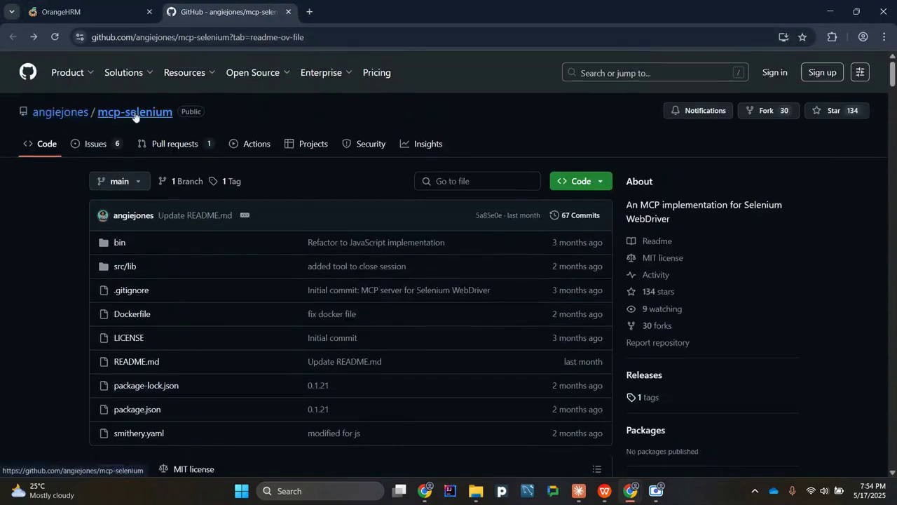
scroll(161, 140, "down", 2)
scroll(83, 264, "down", 2)
scroll(83, 264, "down", 3)
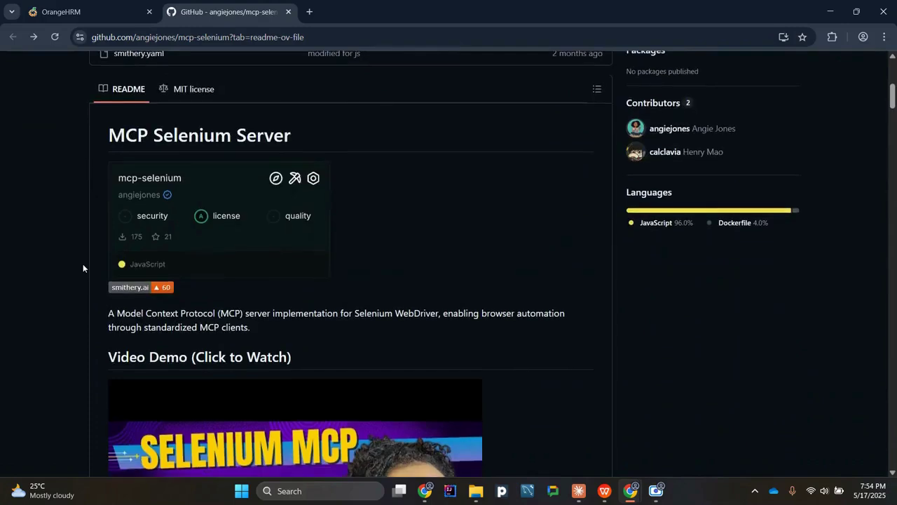
scroll(83, 263, "down", 4)
scroll(82, 264, "down", 1)
scroll(83, 264, "down", 3)
scroll(83, 263, "down", 5)
scroll(84, 263, "down", 4)
scroll(83, 262, "down", 2)
scroll(84, 263, "down", 2)
scroll(85, 264, "down", 4)
scroll(86, 264, "down", 3)
scroll(87, 266, "up", 4)
scroll(87, 267, "up", 5)
scroll(88, 268, "up", 5)
scroll(88, 268, "up", 1)
scroll(89, 273, "down", 2)
scroll(89, 273, "down", 5)
scroll(89, 272, "up", 1)
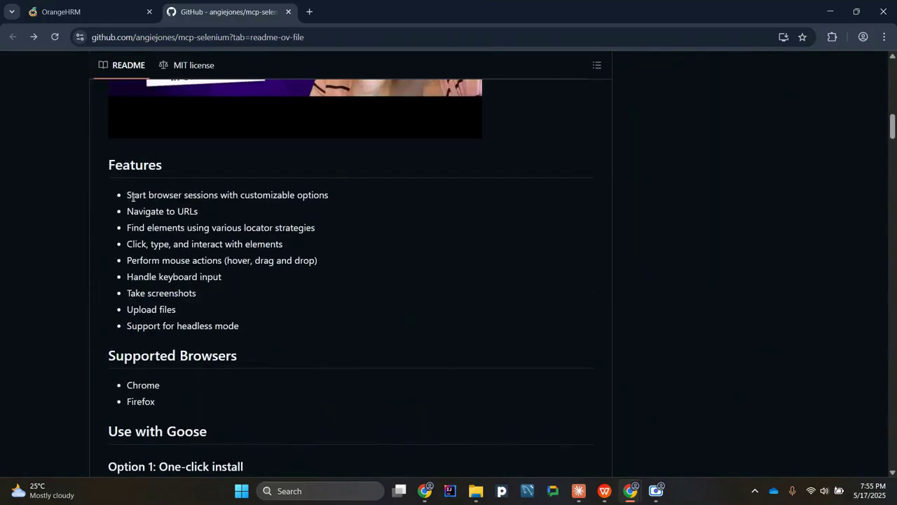
Step: Highlight each README Features bullet, from Start browser through headless mode
left_click_drag(127, 196, 181, 198)
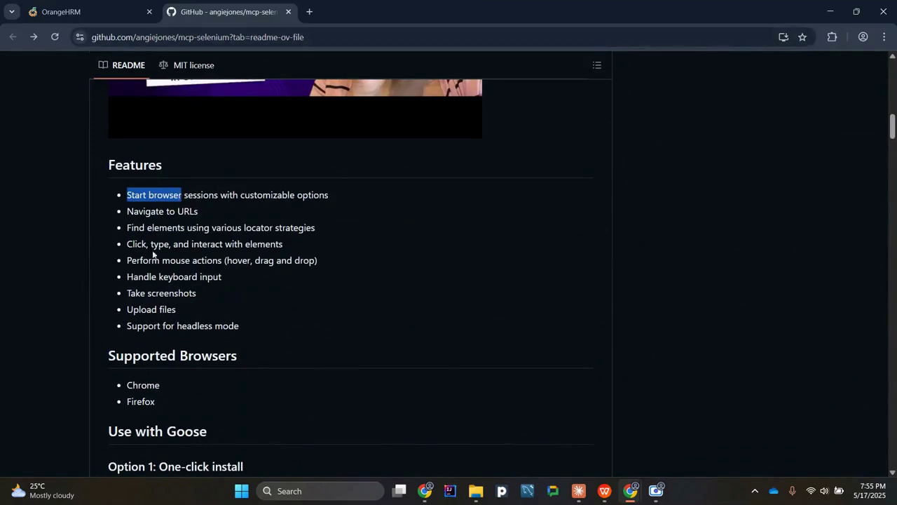
left_click(209, 214)
mouse_move(210, 213)
left_mouse_down()
mouse_move(126, 211)
mouse_move(232, 227)
left_mouse_up()
left_click_drag(127, 244, 189, 245)
left_click_drag(127, 260, 316, 261)
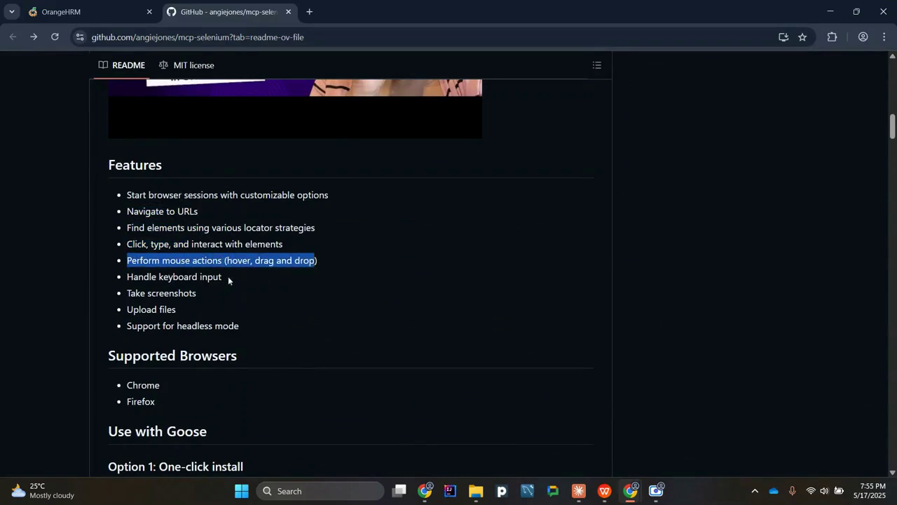
left_click_drag(229, 280, 130, 277)
left_click_drag(198, 293, 126, 295)
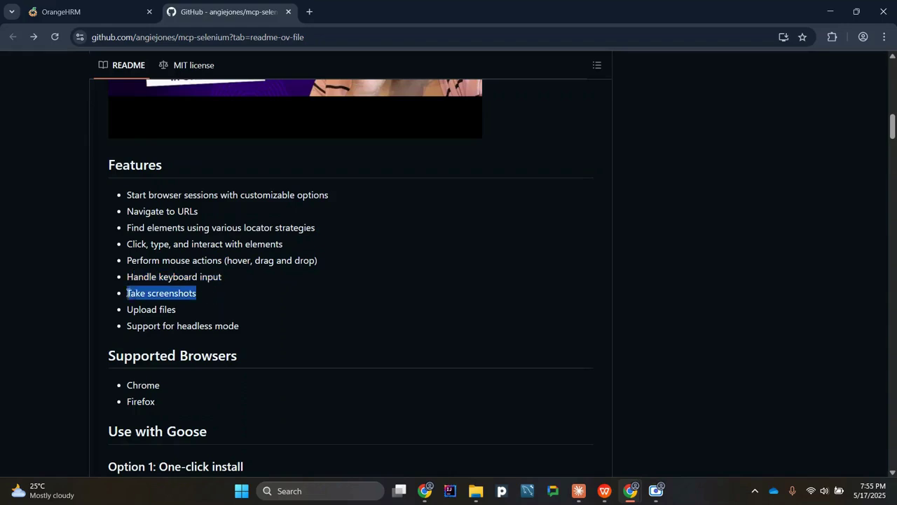
left_click_drag(195, 314, 126, 311)
left_click_drag(254, 325, 127, 326)
scroll(295, 171, "up", 5)
scroll(206, 151, "up", 6)
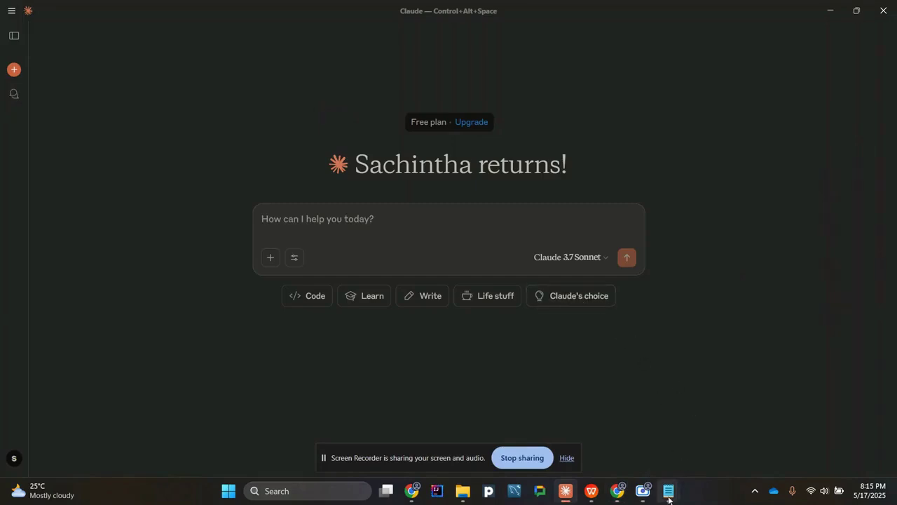
Step: Bring up the Notepad test plan and highlight its OrangeHRM URL and login credentials
mouse_move(669, 491)
left_click(722, 428)
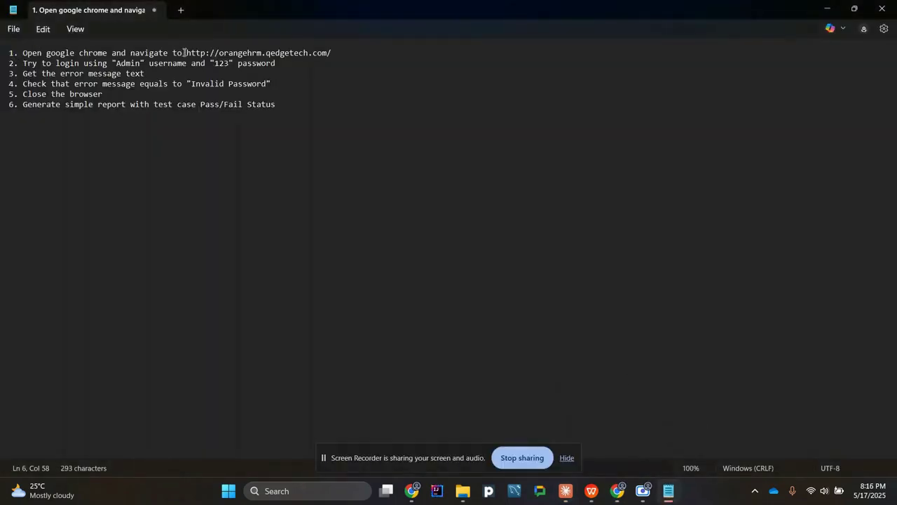
left_click_drag(184, 52, 363, 54)
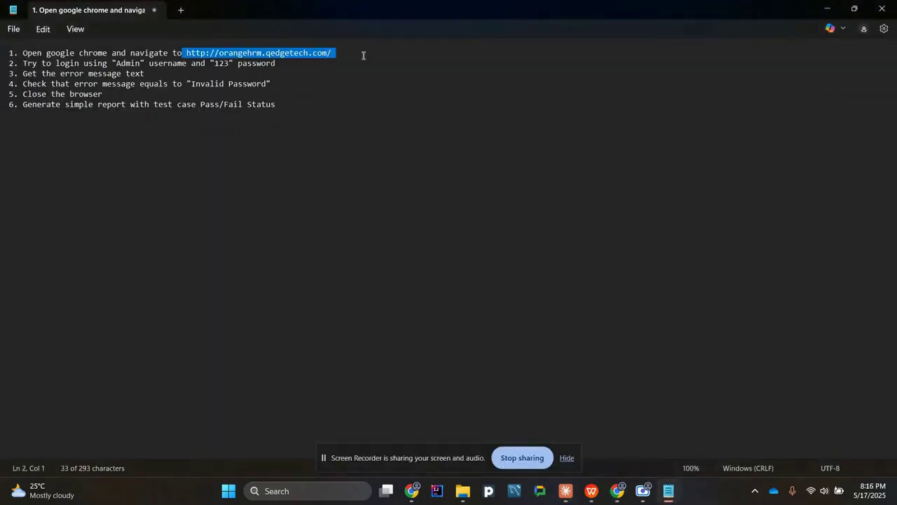
double_click(128, 63)
double_click(221, 63)
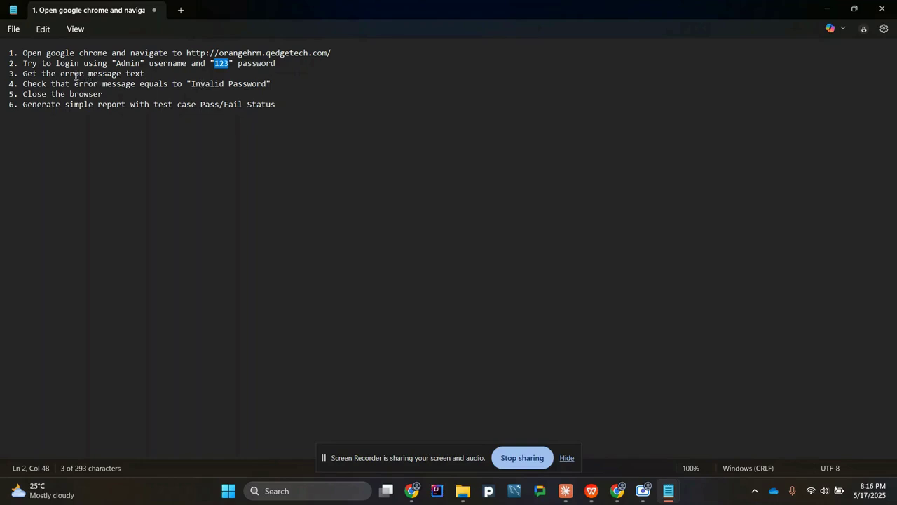
Step: Highlight the error-text, expected Invalid Password and close-browser steps, then select all six lines
left_click_drag(148, 74, 23, 77)
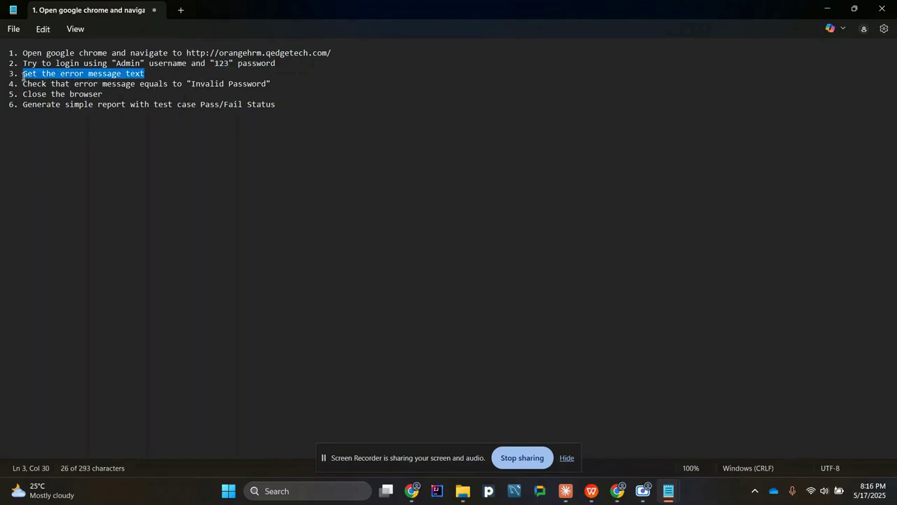
left_click_drag(187, 83, 282, 86)
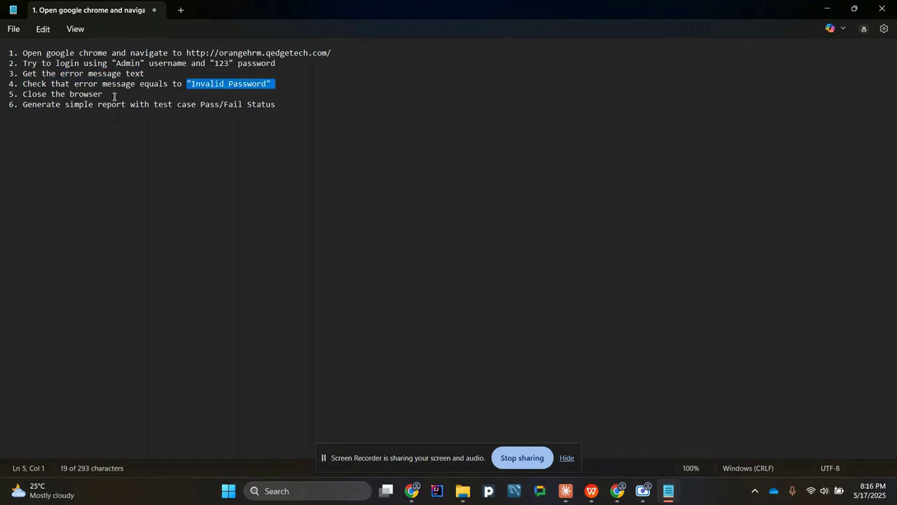
left_click_drag(115, 96, 2, 95)
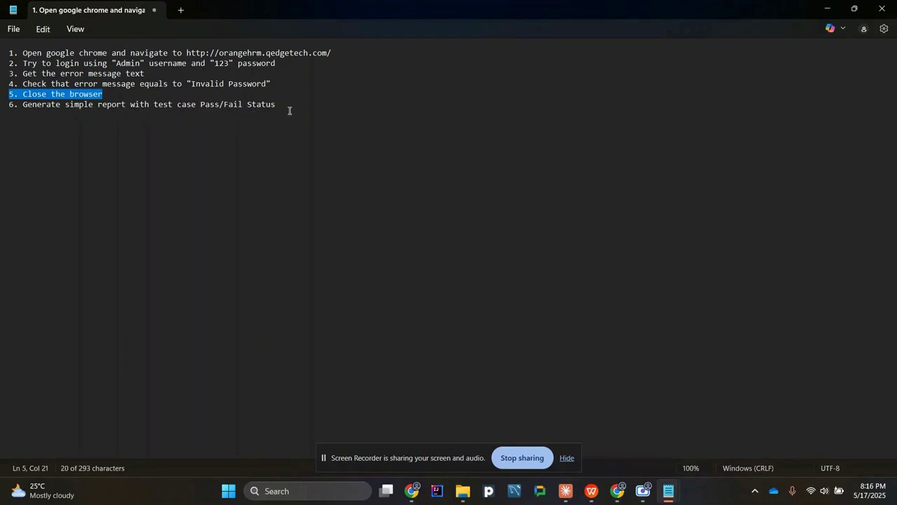
left_click_drag(309, 122, 3, 54)
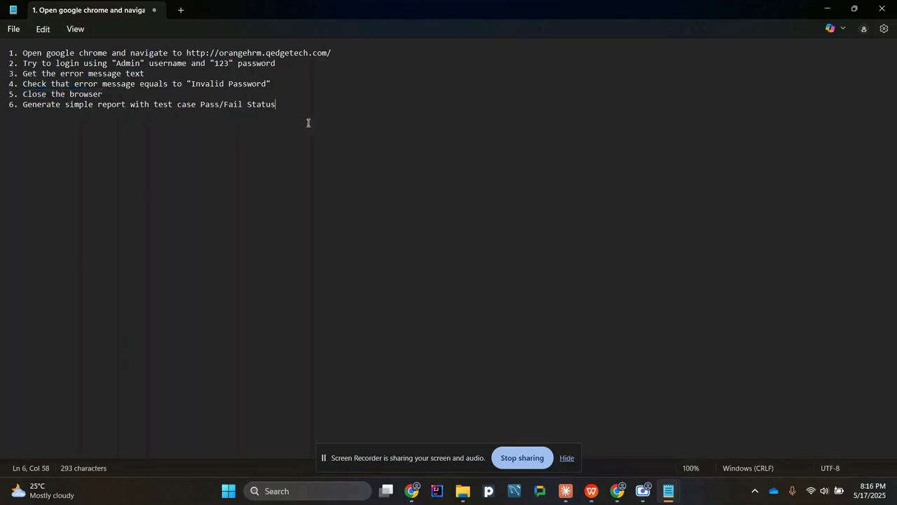
Step: Paste the six Notepad test steps into Claude's prompt and send them
left_click(826, 10)
left_click(306, 218)
key("ctrl+v")
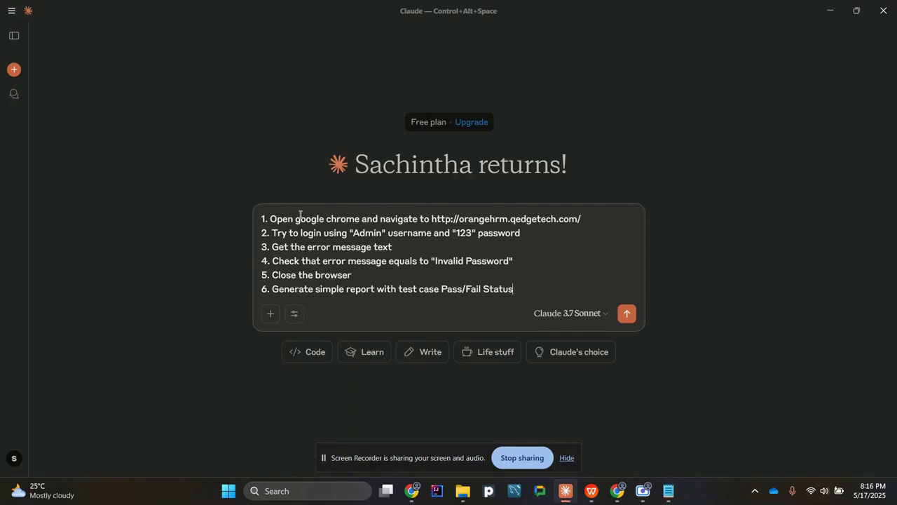
key("Return")
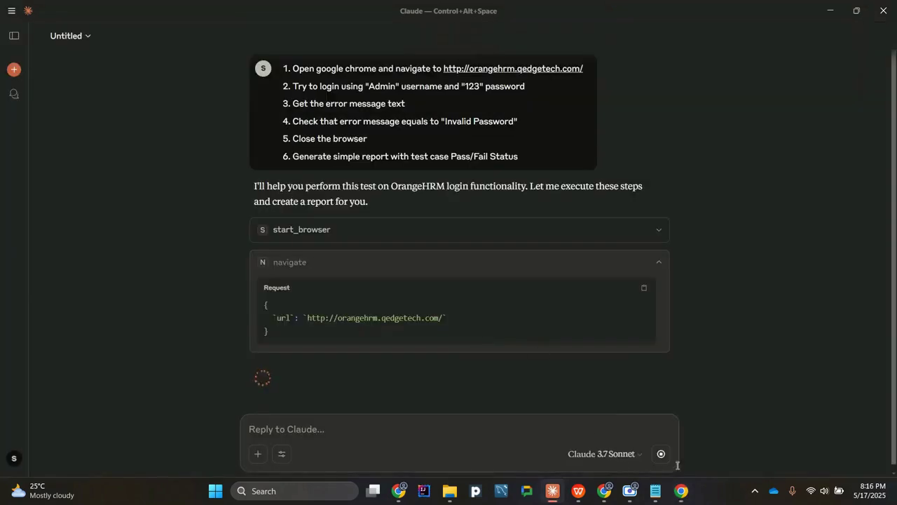
Step: Allow always each Selenium request so navigate, send_keys and click_element run the OrangeHRM login
left_click(681, 491)
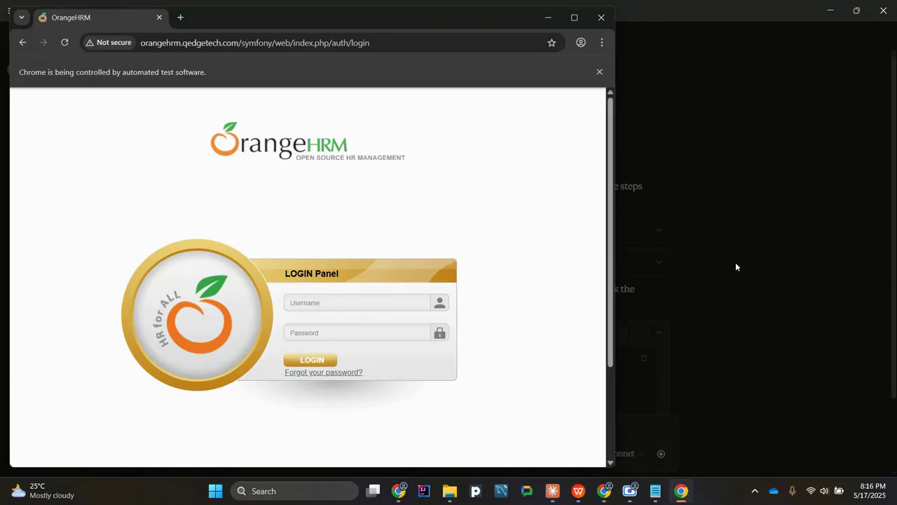
left_click(735, 266)
left_click(485, 334)
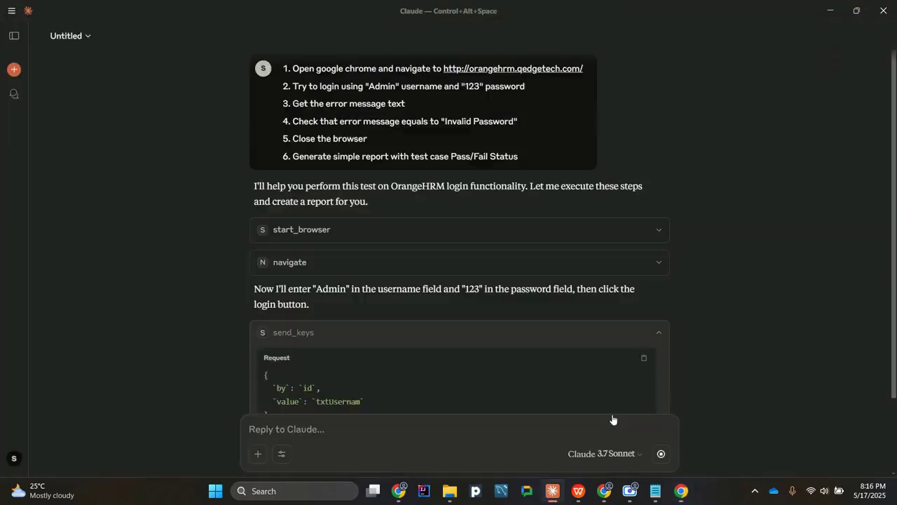
left_click(680, 494)
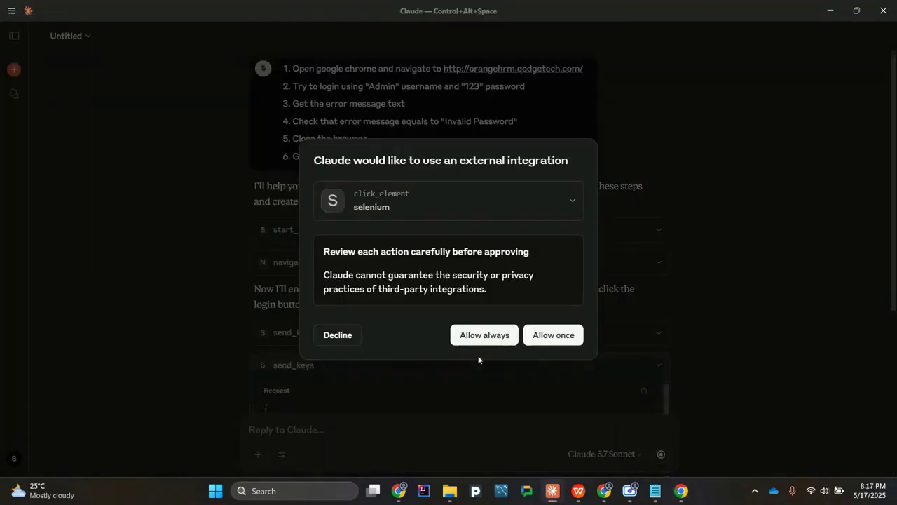
left_click(484, 334)
left_click(680, 492)
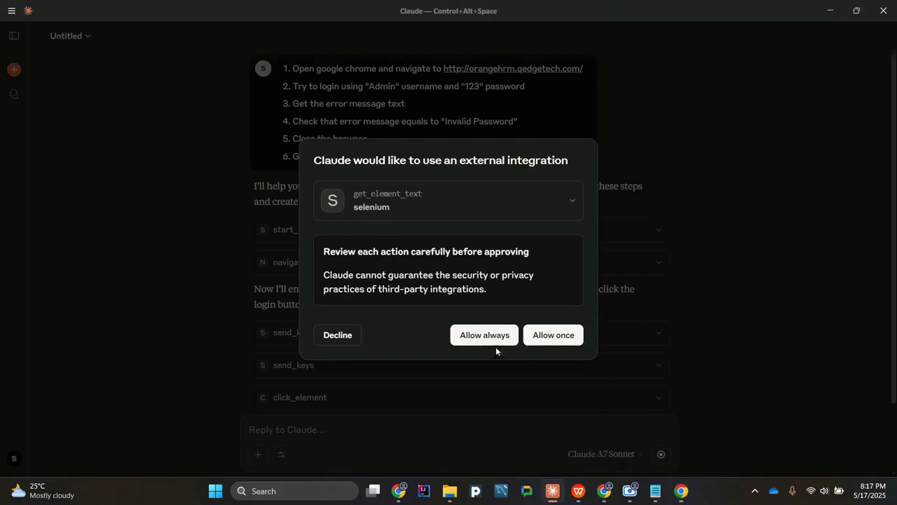
left_click(494, 341)
left_click(682, 493)
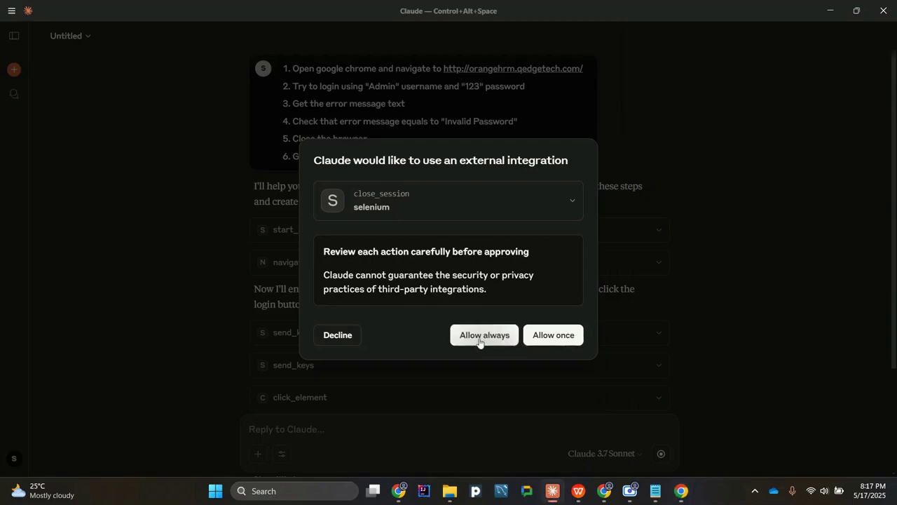
Step: Read the test report, highlighting its Expected Result and Status: FAIL lines
left_click(478, 340)
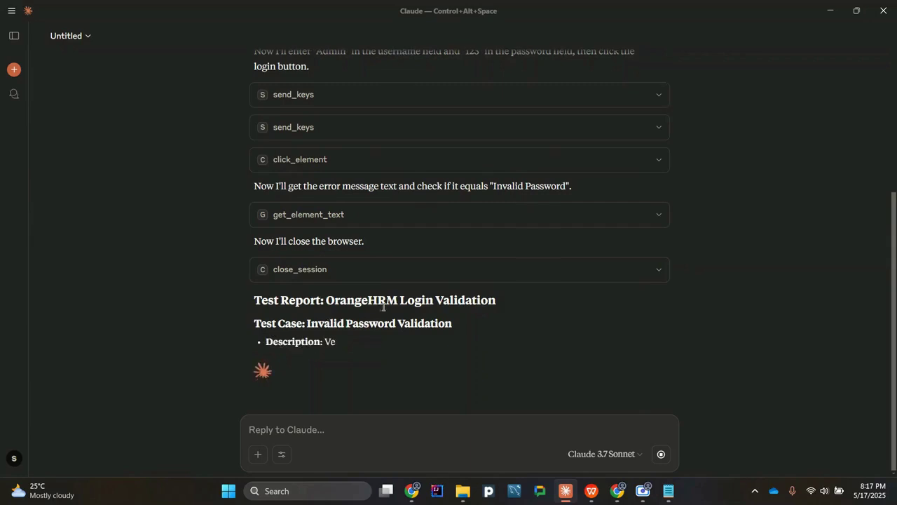
left_click_drag(254, 300, 324, 302)
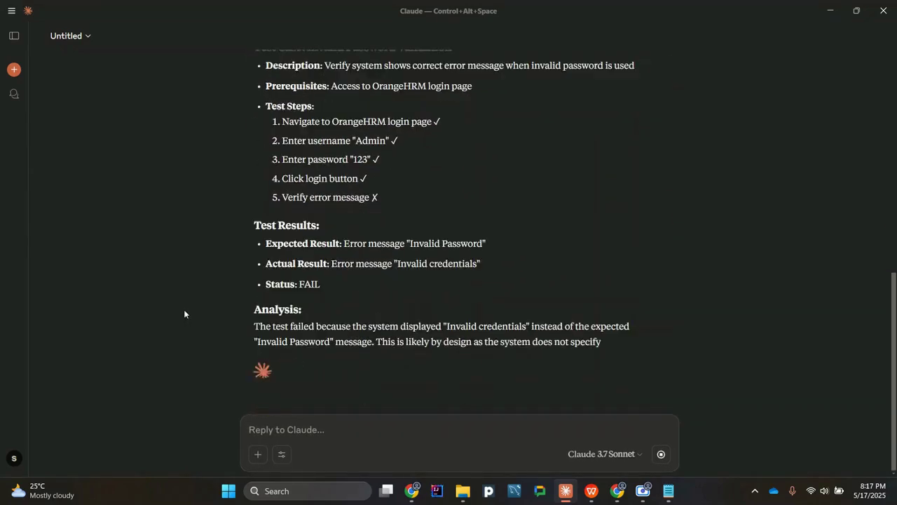
mouse_move(266, 243)
left_mouse_down()
mouse_move(288, 244)
mouse_move(266, 63)
left_mouse_up()
left_click(269, 261)
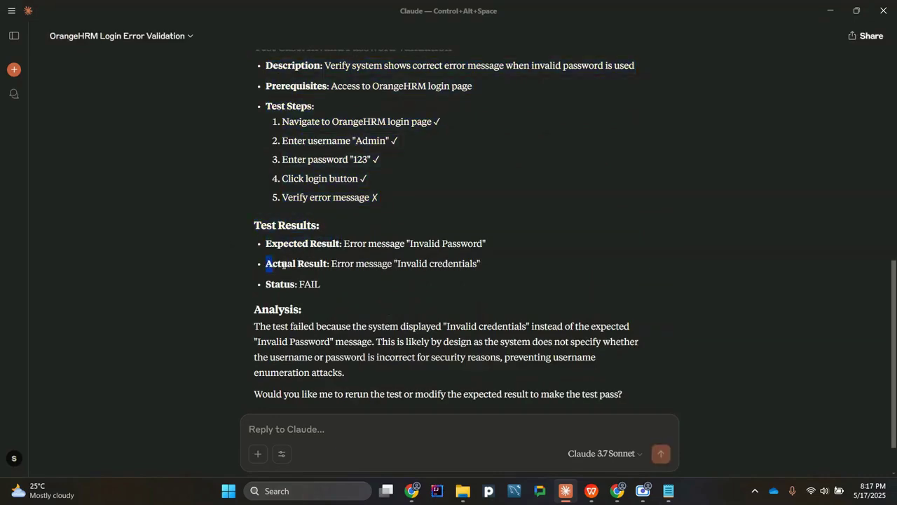
mouse_move(300, 264)
left_mouse_down()
mouse_move(330, 264)
mouse_move(277, 281)
left_mouse_up()
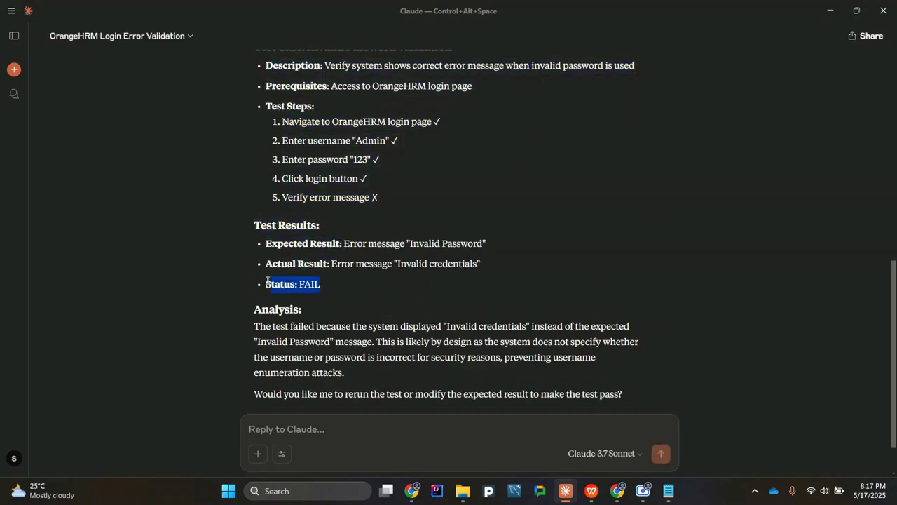
scroll(240, 281, "down", 1)
scroll(232, 280, "up", 2)
scroll(232, 276, "up", 2)
scroll(232, 276, "down", 2)
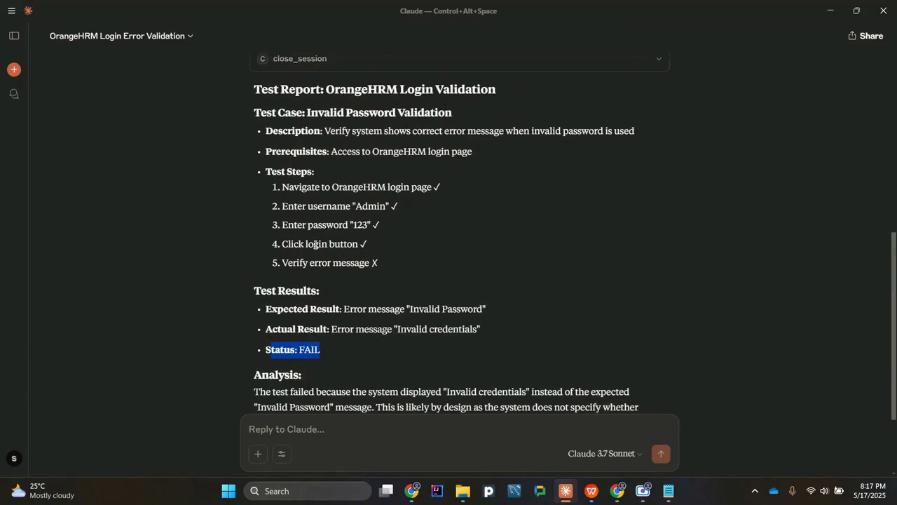
scroll(464, 237, "down", 2)
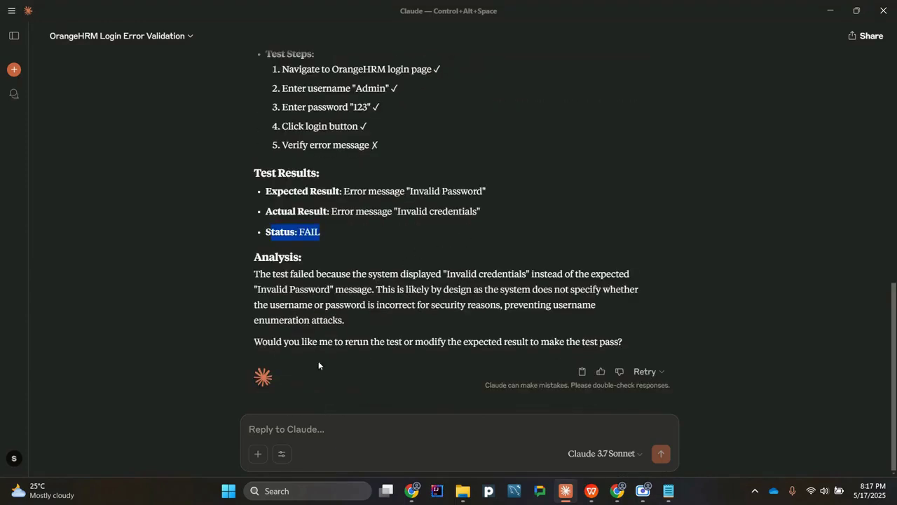
Step: Reply asking for Java + Page Object Model code for the OrangeHRM login test
left_click(281, 427)
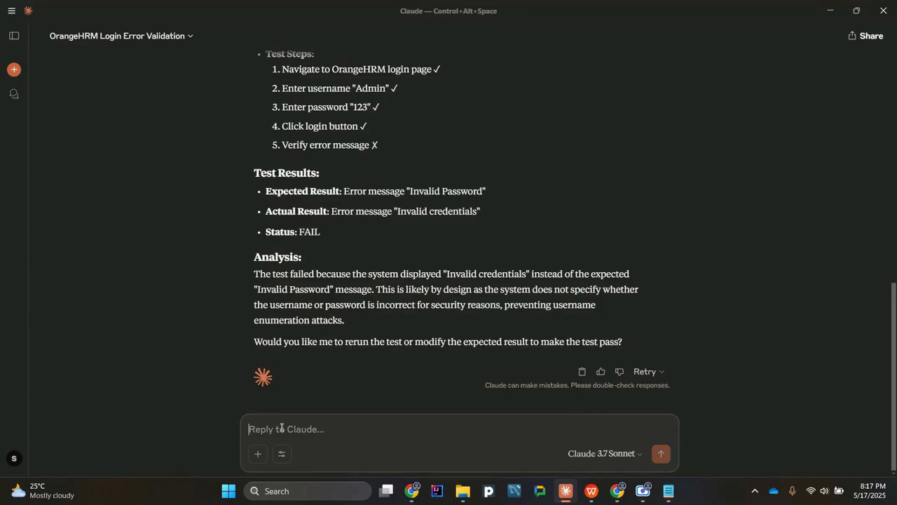
type("Ge")
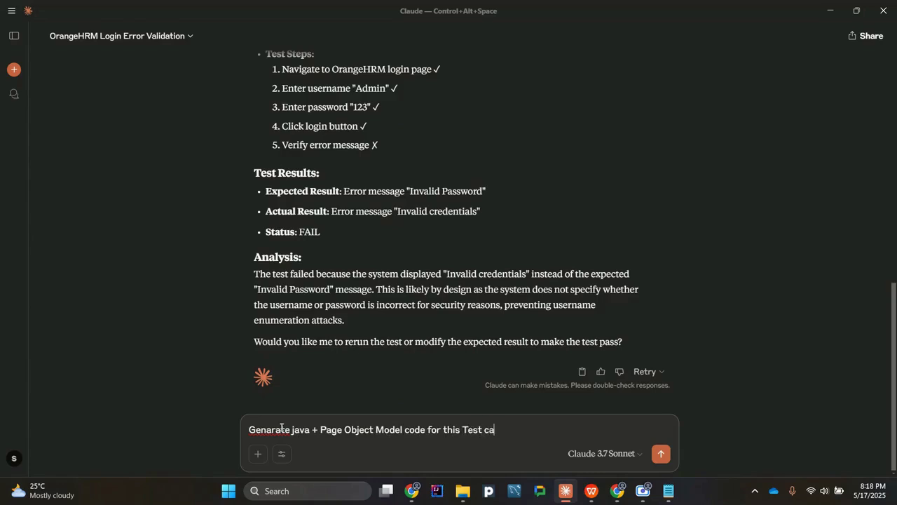
key("Return")
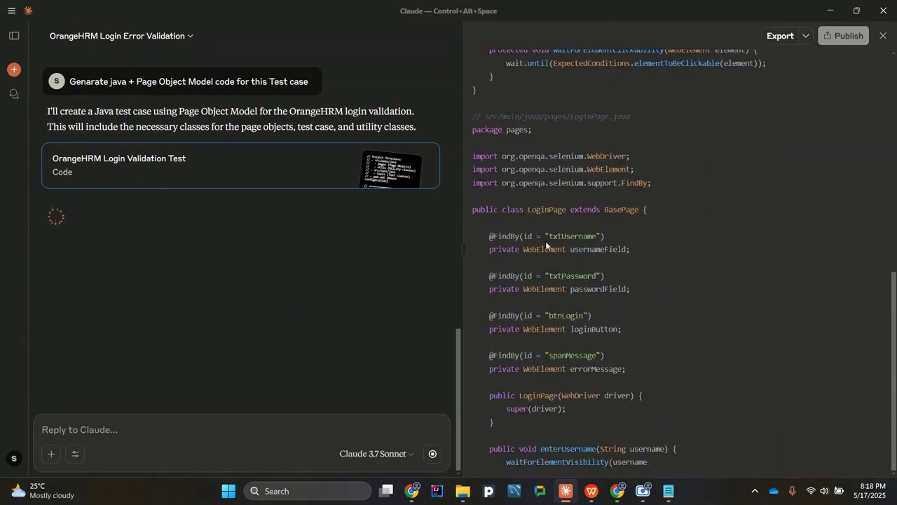
Step: Highlight the password locator and enterUsername method lines as the code artifact streams in
left_click_drag(489, 210, 518, 216)
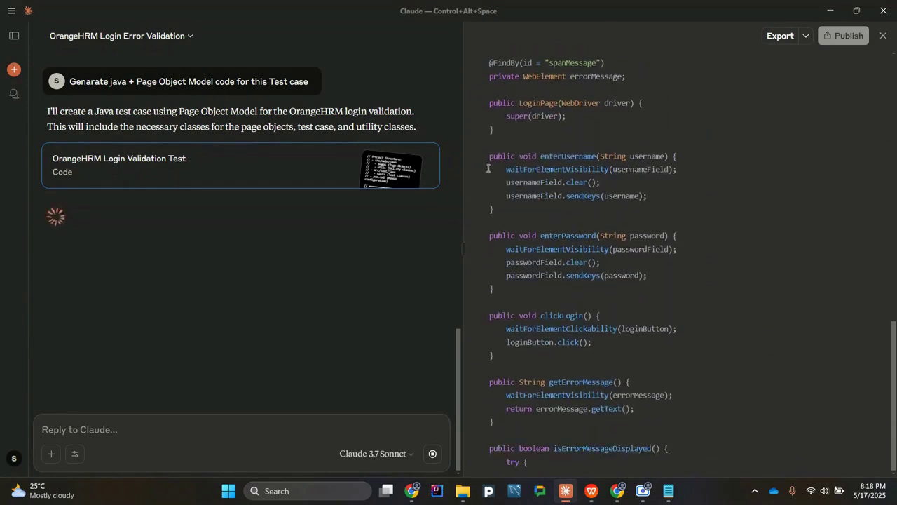
left_click_drag(477, 158, 484, 203)
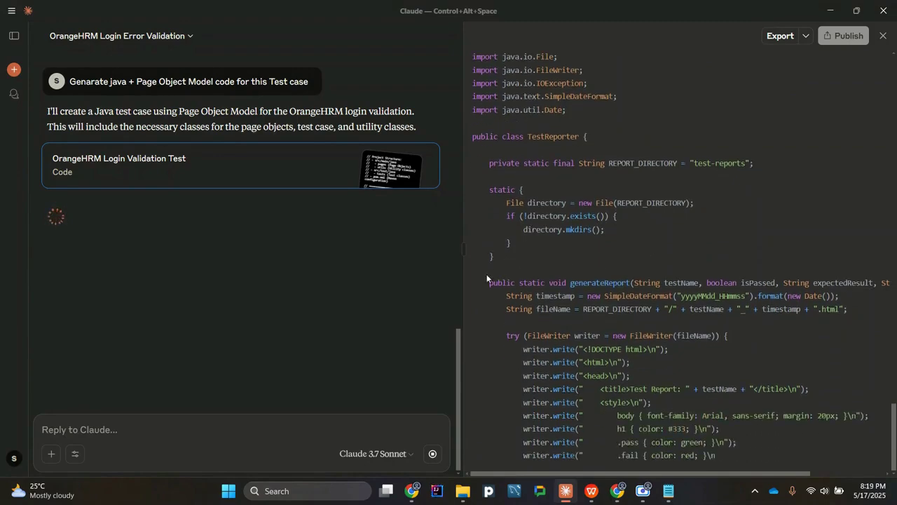
Step: Highlight generated code lines while the framework and Project Structure summary finish
left_click_drag(509, 265, 522, 325)
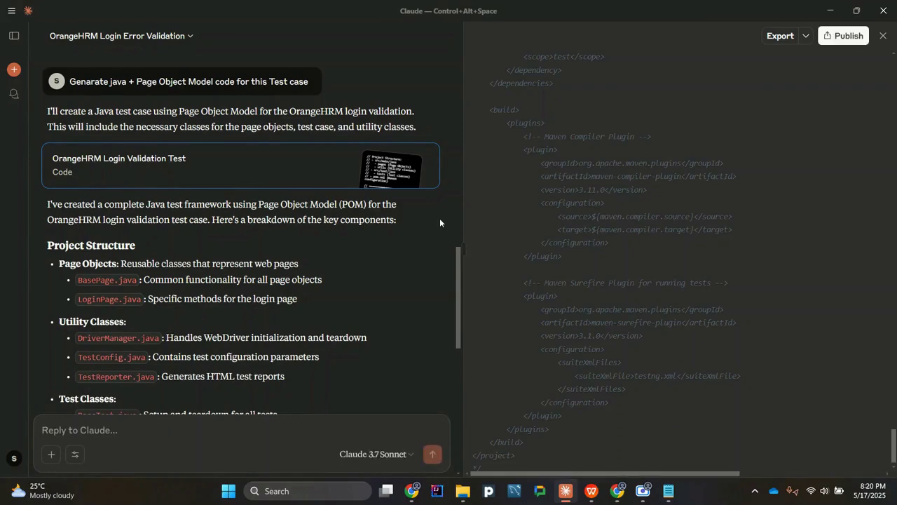
Step: Download the generated code as login_validation_test_code.java into Downloads, then minimize Claude
scroll(440, 218, "down", 10)
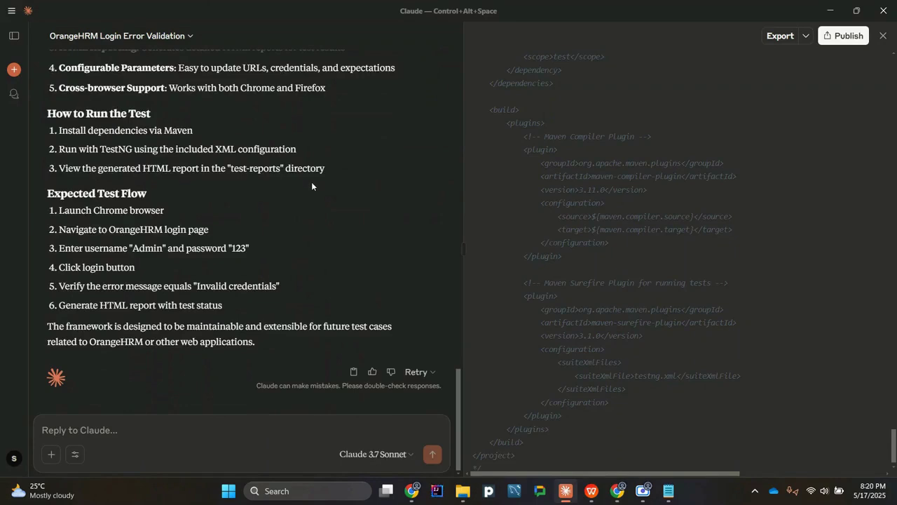
left_click(806, 40)
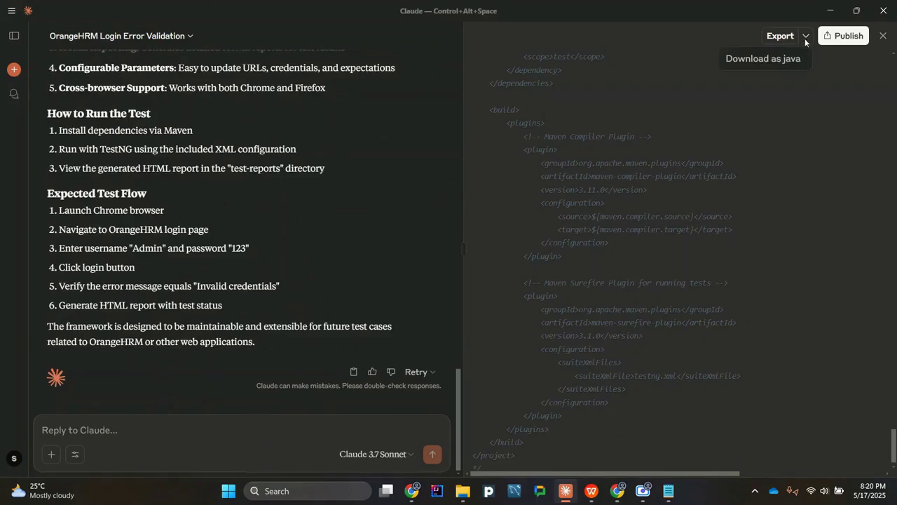
left_click(758, 61)
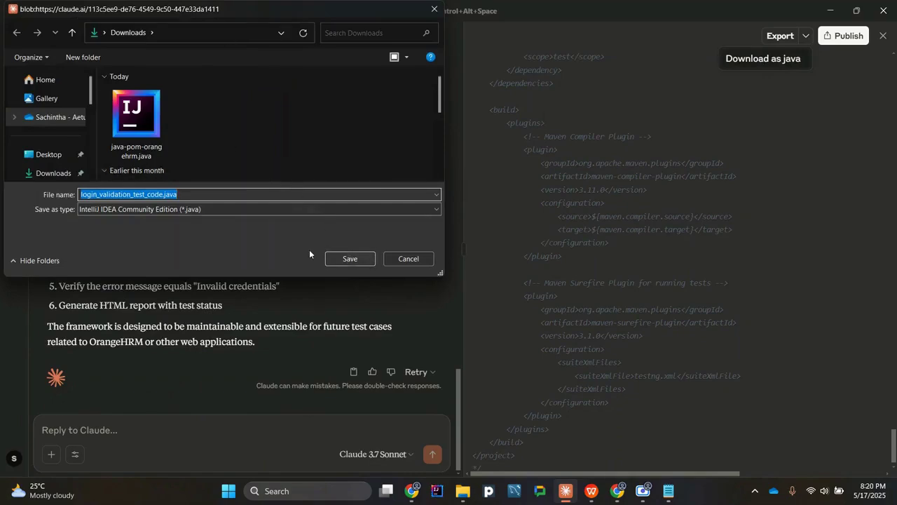
left_click(351, 258)
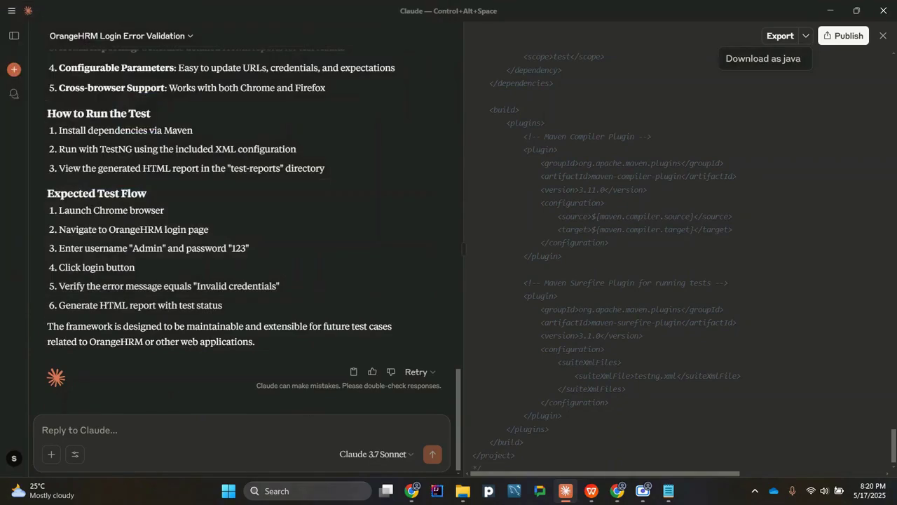
left_click(565, 491)
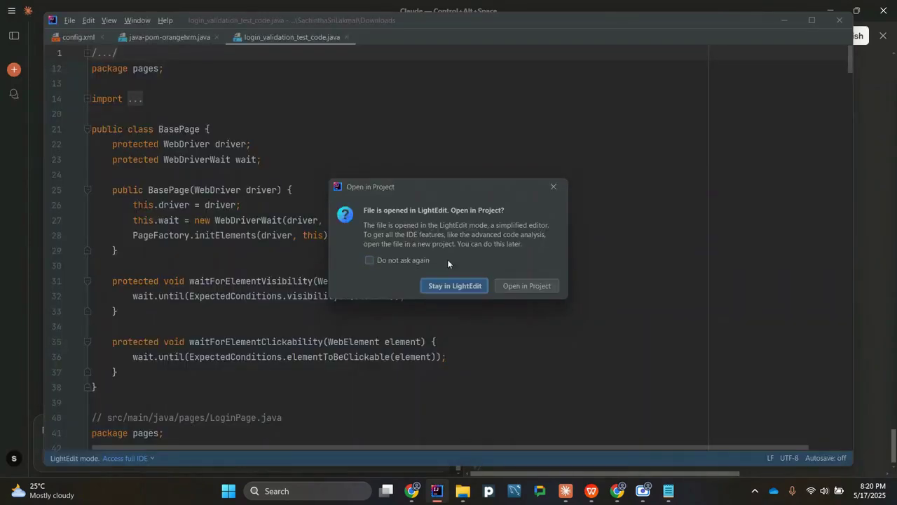
Step: Dismiss the Open in Project prompt and view the start of the Java file
left_click(554, 186)
scroll(283, 211, "down", 7)
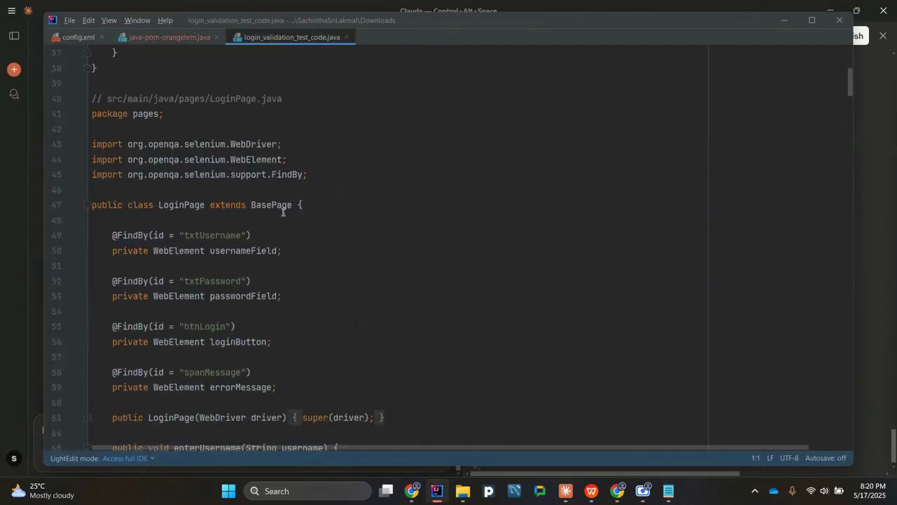
scroll(282, 212, "down", 6)
scroll(283, 211, "up", 4)
scroll(283, 211, "up", 6)
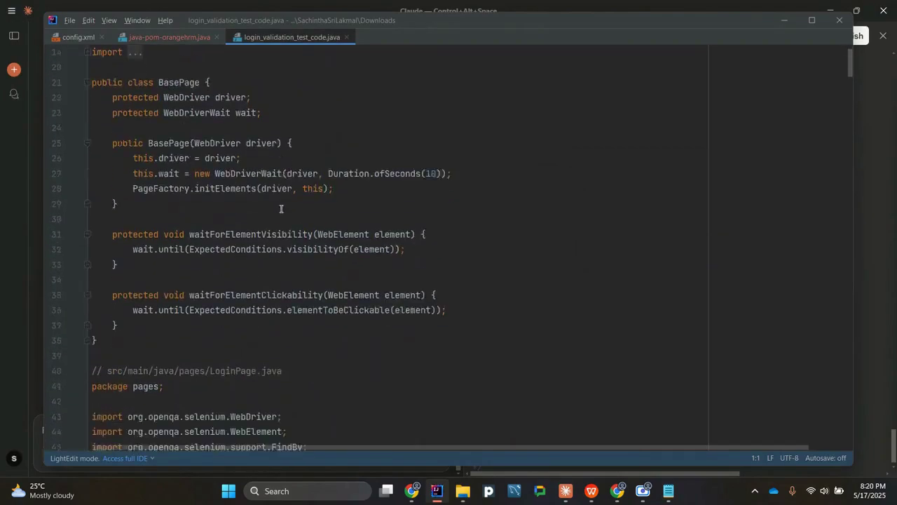
Step: Review the BasePage, LoginPage, TestReporter, BaseTest and LoginValidationTest classes, then minimize IntelliJ
scroll(281, 210, "down", 1)
scroll(281, 209, "down", 6)
scroll(281, 209, "down", 10)
scroll(284, 206, "down", 15)
scroll(284, 206, "down", 4)
scroll(284, 206, "down", 15)
scroll(284, 205, "down", 1)
scroll(284, 205, "down", 7)
scroll(284, 205, "down", 5)
scroll(284, 205, "up", 16)
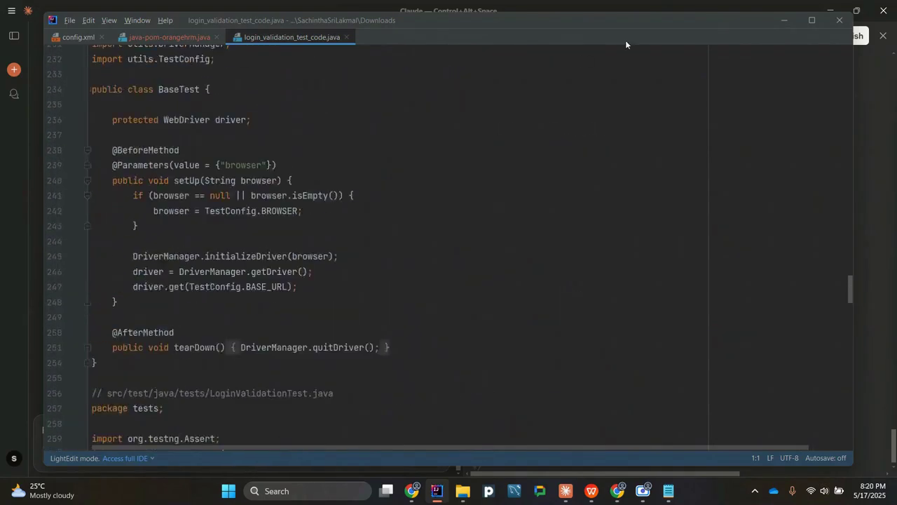
left_click(783, 21)
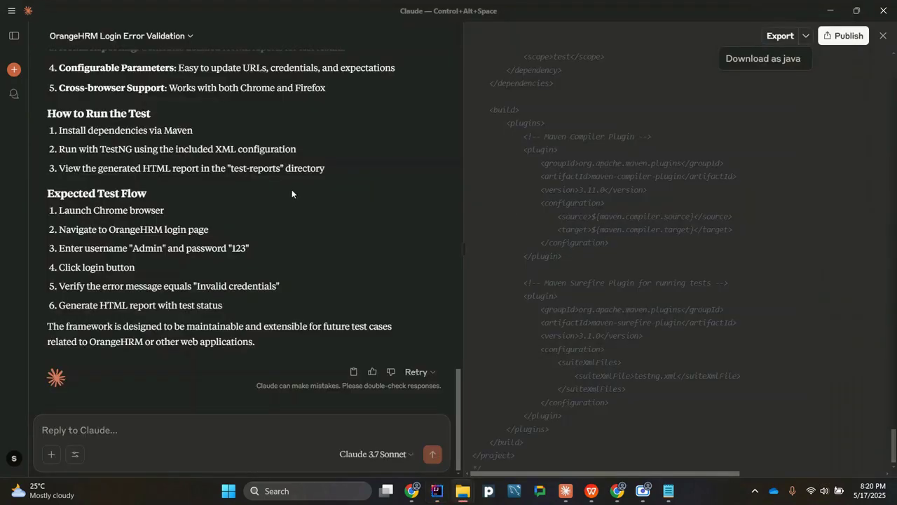